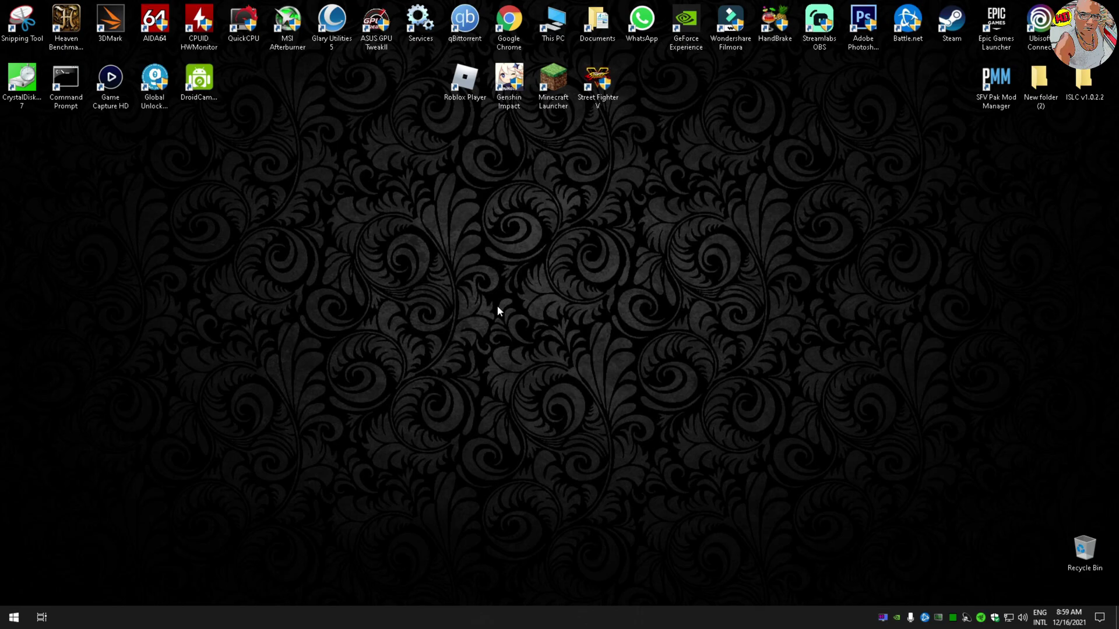
Refresh the desktop, then bring up the Battle.net launcher on the Call of Duty: Warzone page.
right_click(543, 275)
click(589, 307)
click(925, 618)
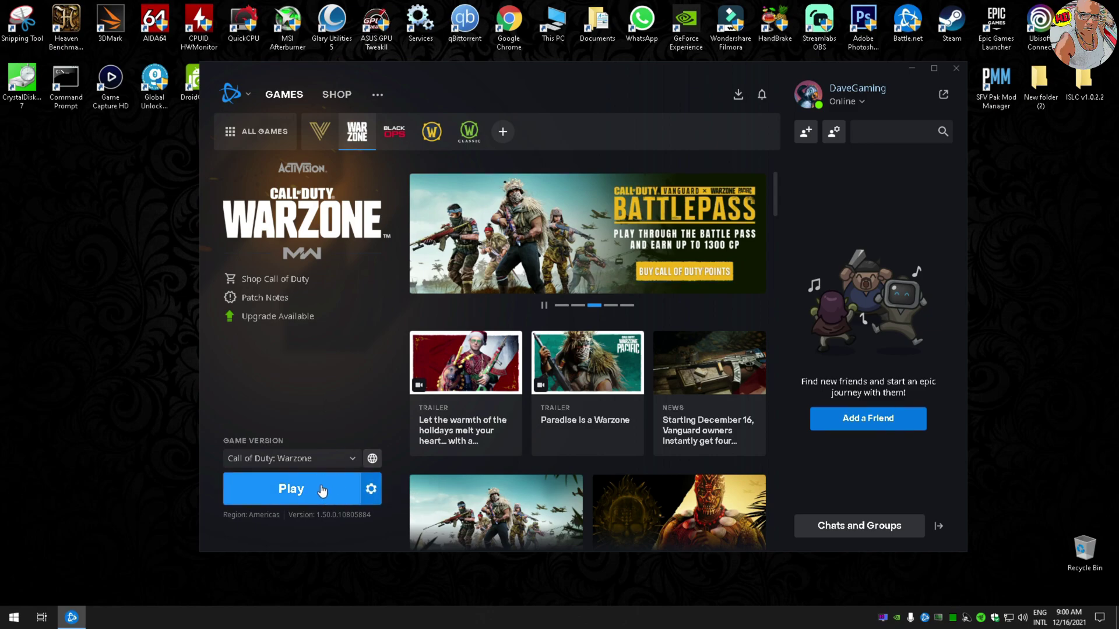
Launch Warzone from Battle.net and close the launch error dialog that appears.
click(371, 489)
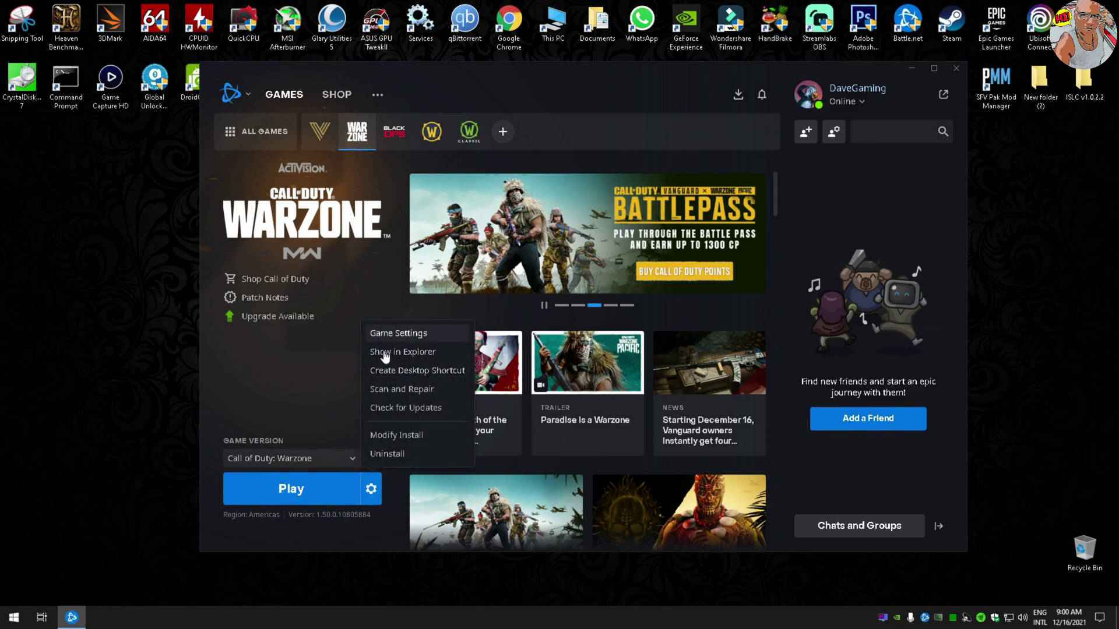
click(304, 386)
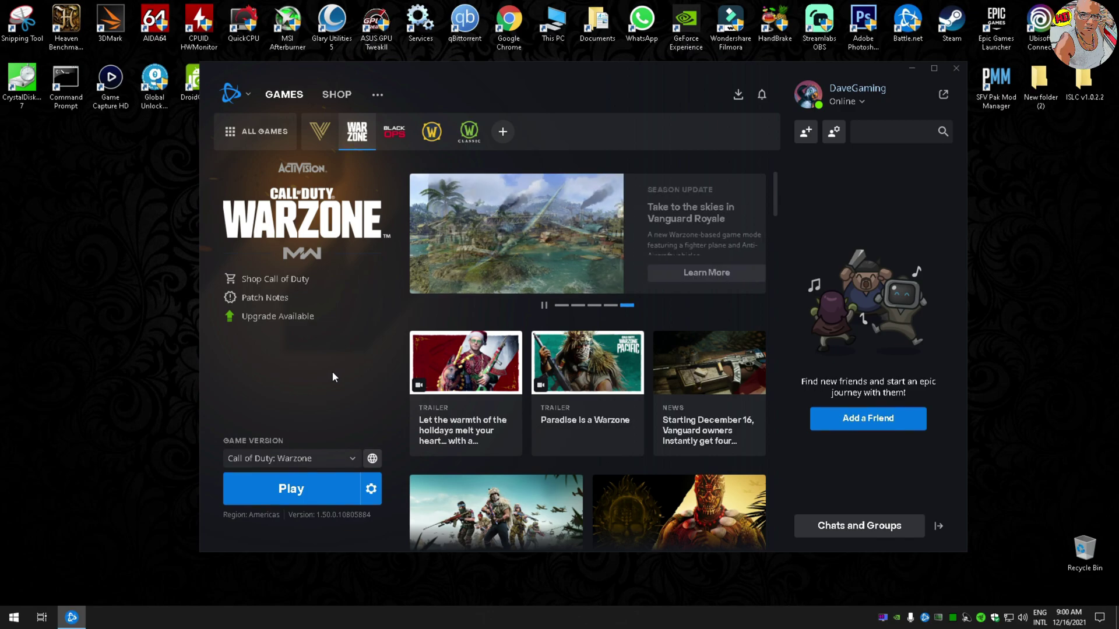
click(327, 488)
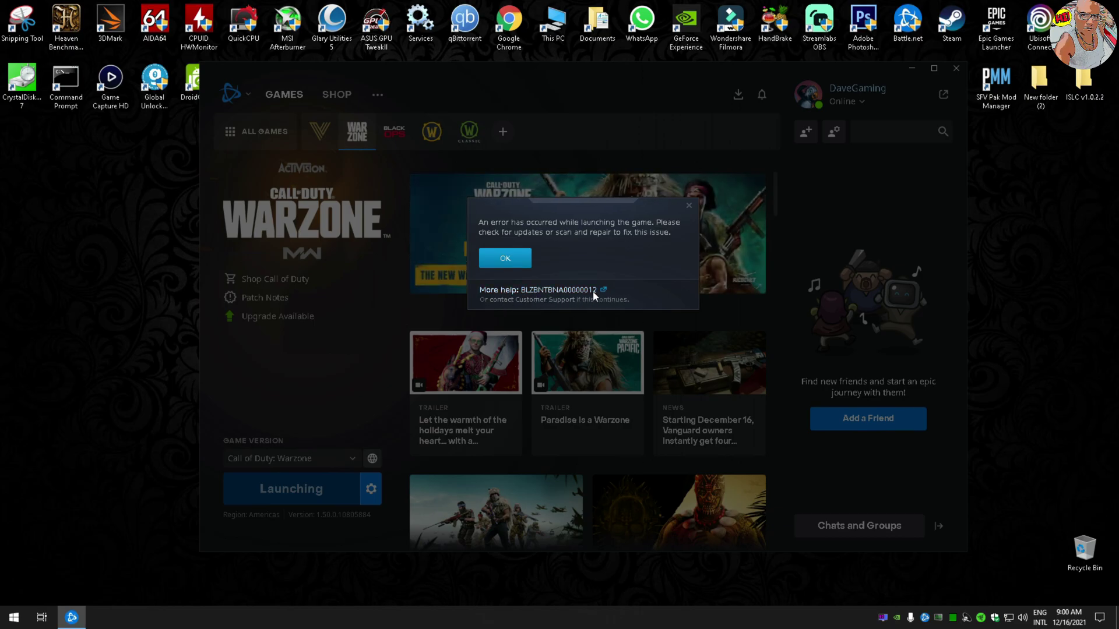
click(689, 206)
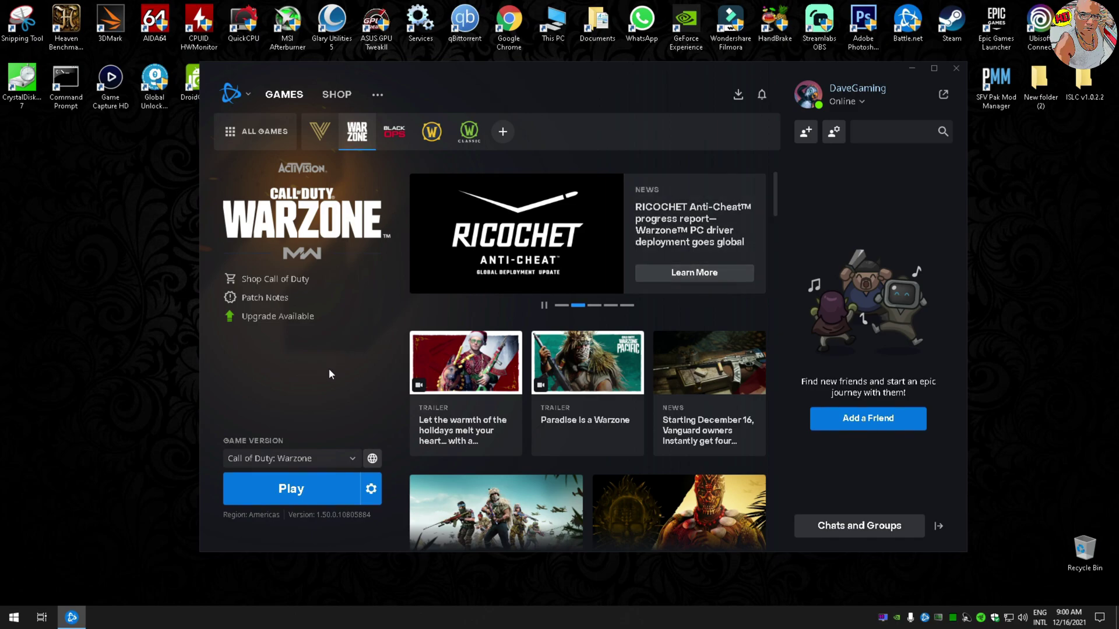
Open Battle.net Game Settings with the Call of Duty: Warzone section expanded.
click(373, 492)
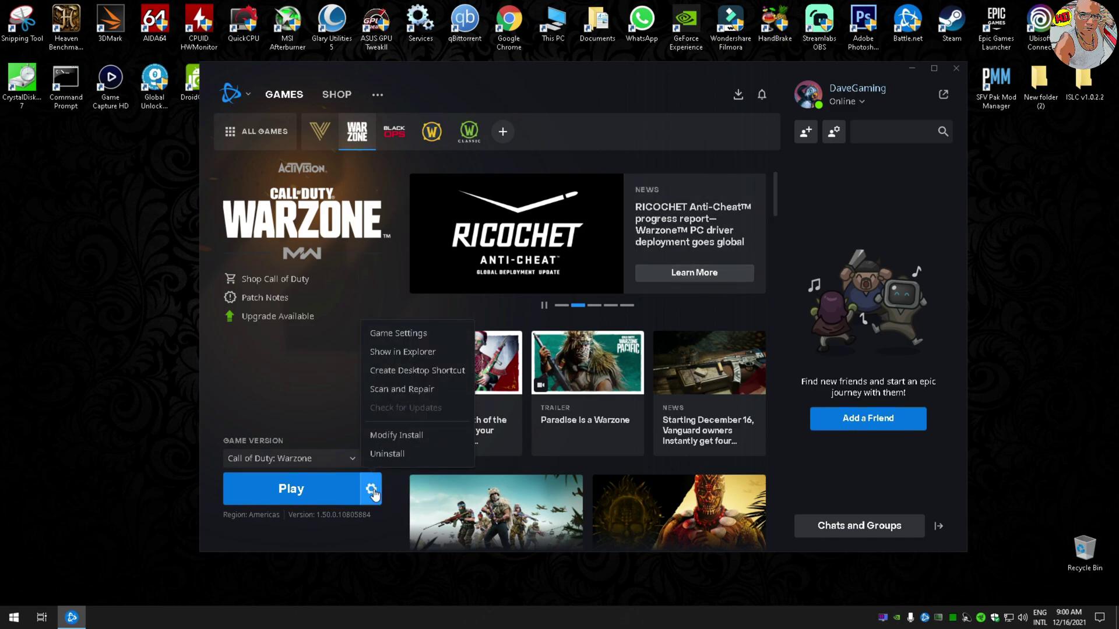
click(394, 333)
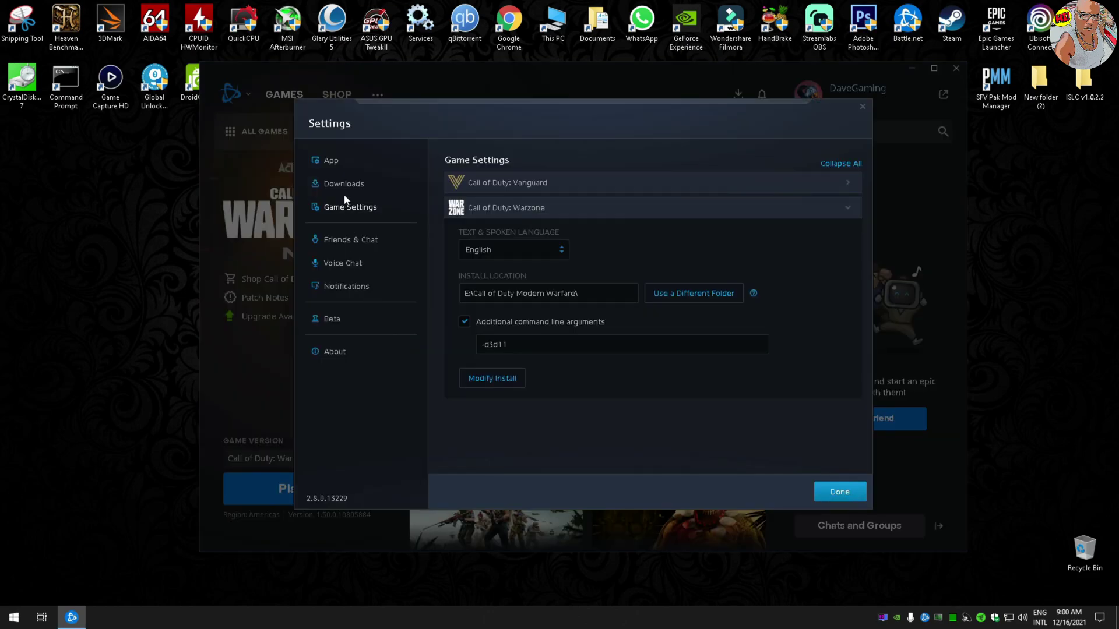
click(550, 208)
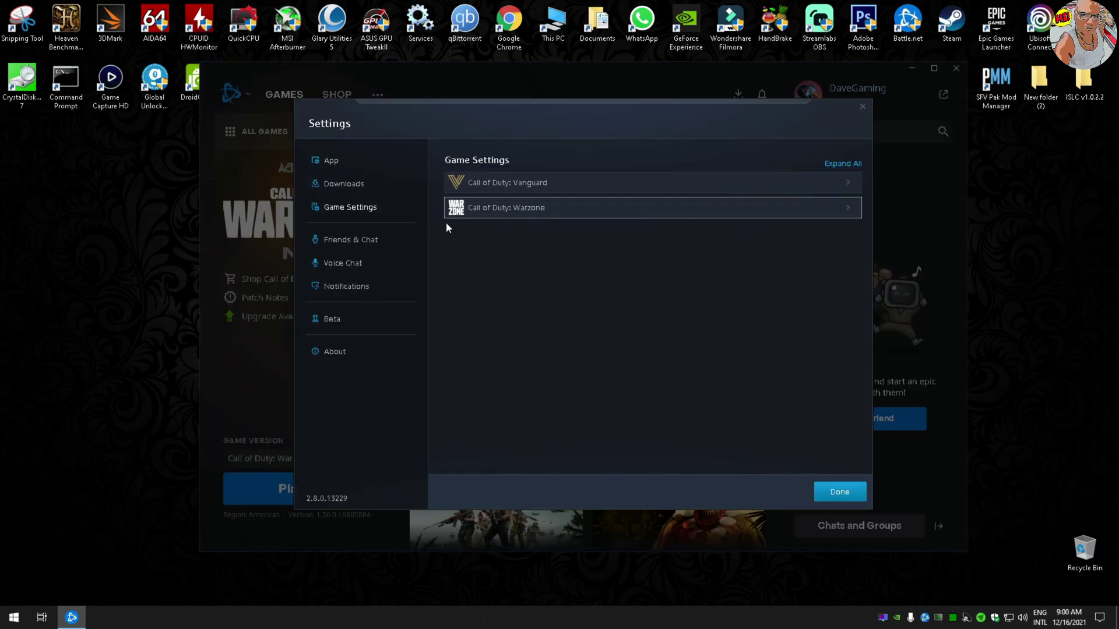
click(584, 208)
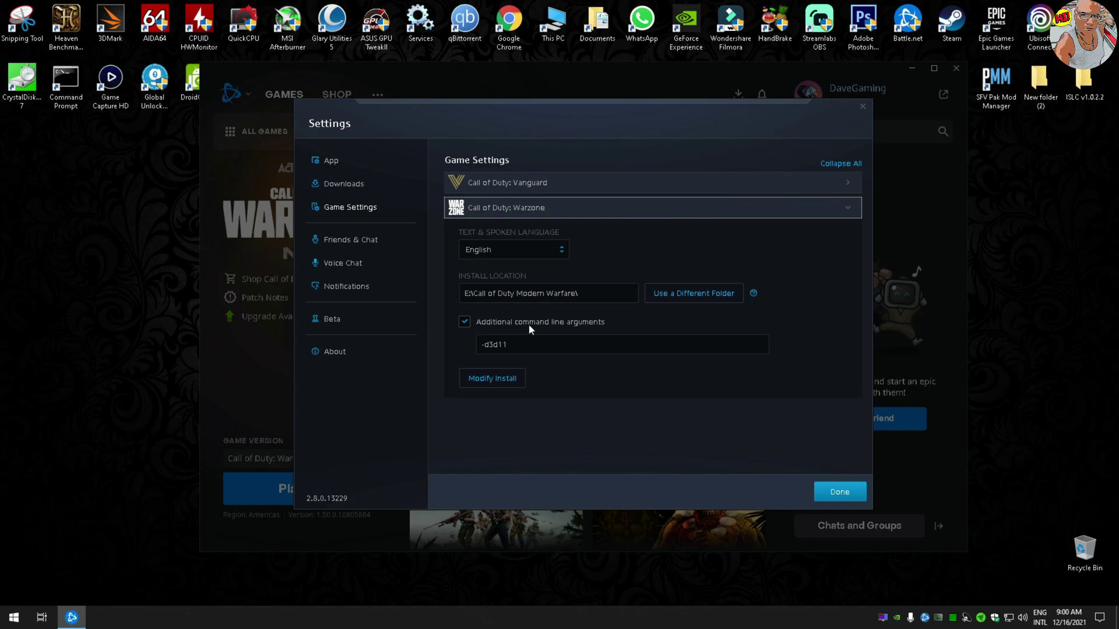
Delete -d3d11 from Warzone's additional command line arguments field.
click(534, 345)
drag(522, 345, 493, 348)
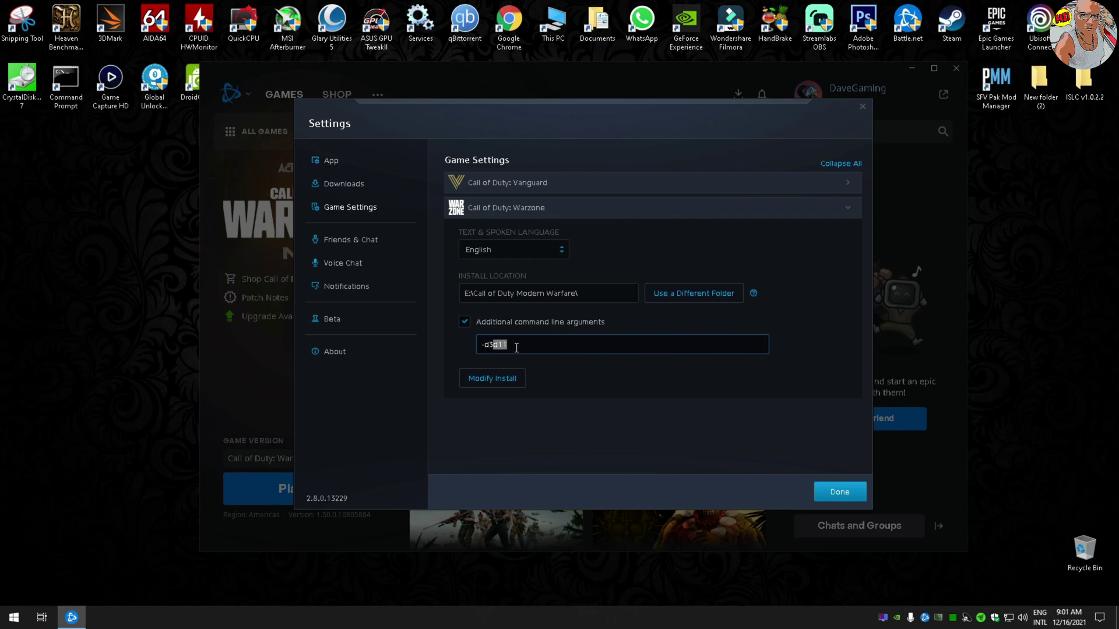
click(516, 346)
key(BackSpace)
key(BackSpace)
key(BackSpace)
key(BackSpace)
key(BackSpace)
key(BackSpace)
click(614, 395)
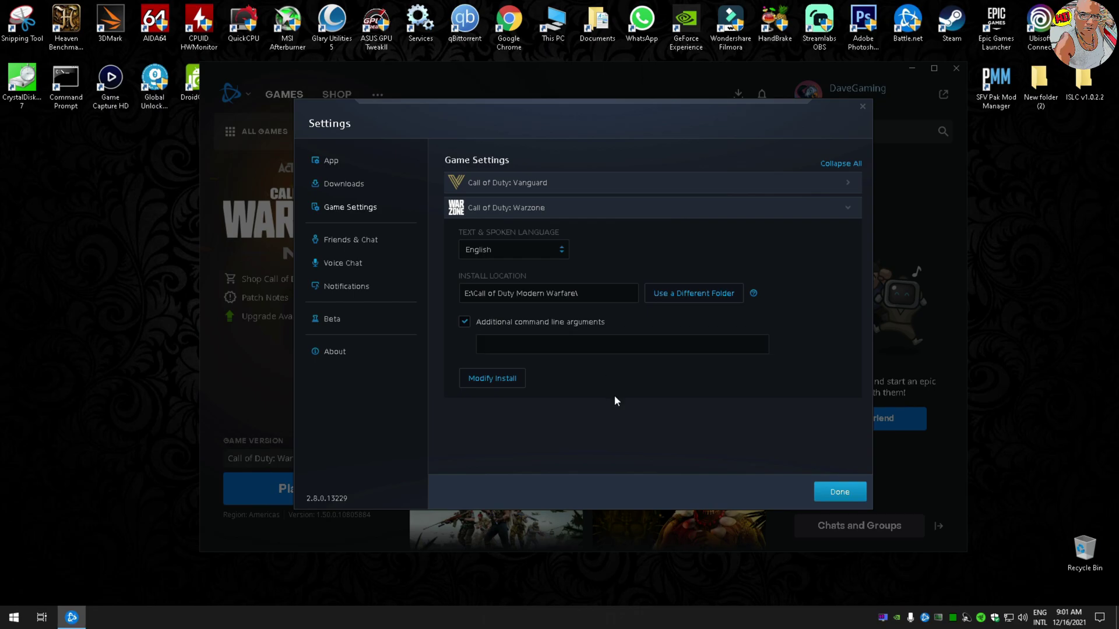
Save the game settings and launch Warzone with the cleared command line arguments.
click(839, 492)
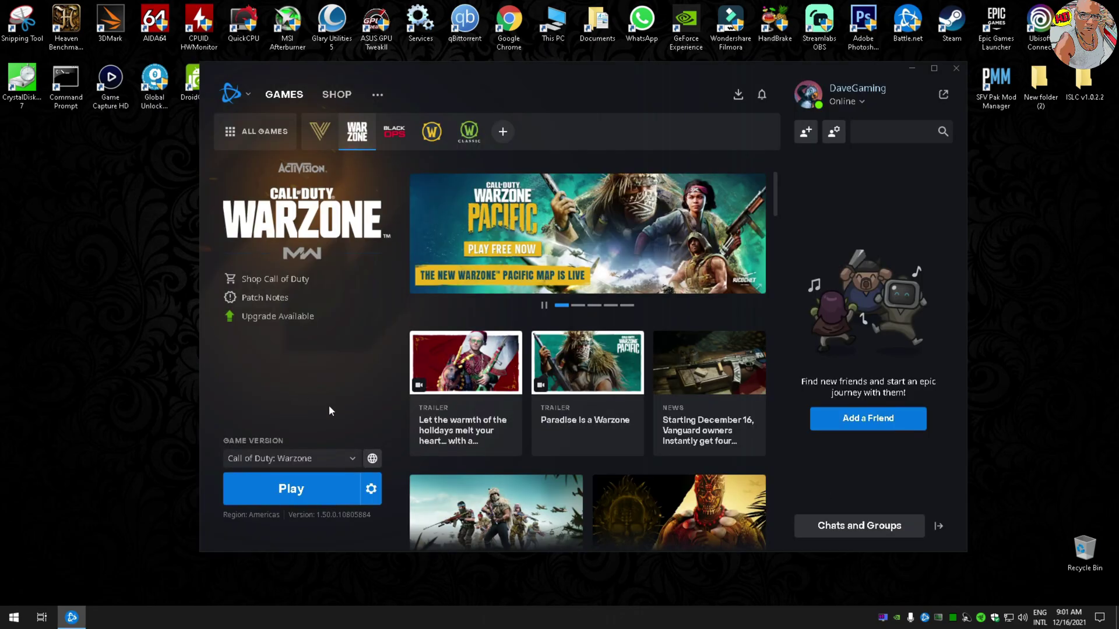
click(310, 488)
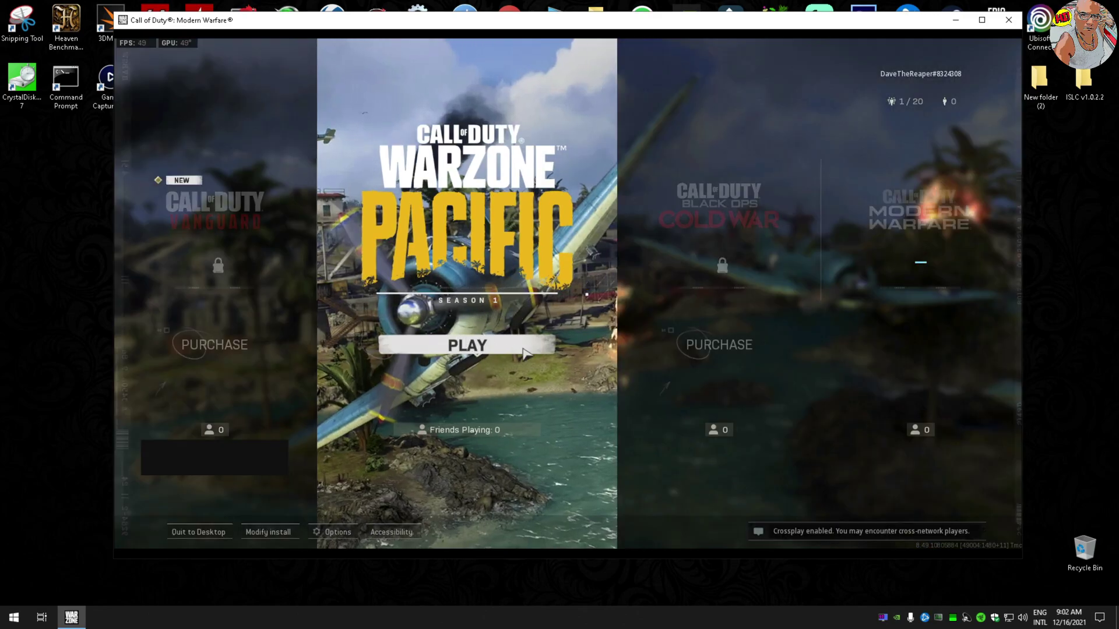
click(523, 351)
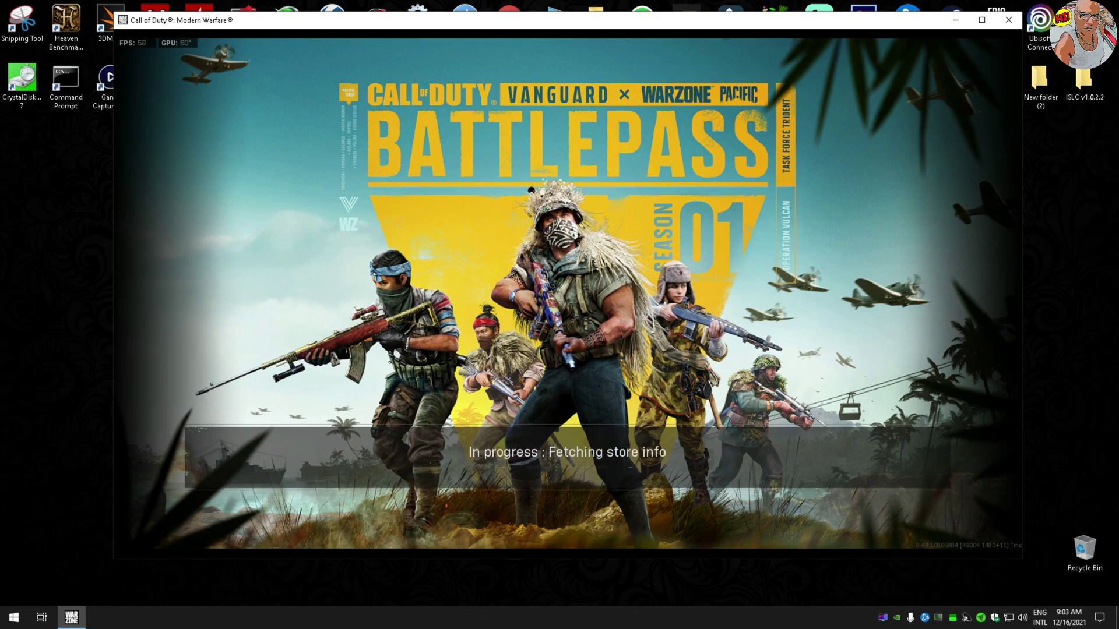
key(Escape)
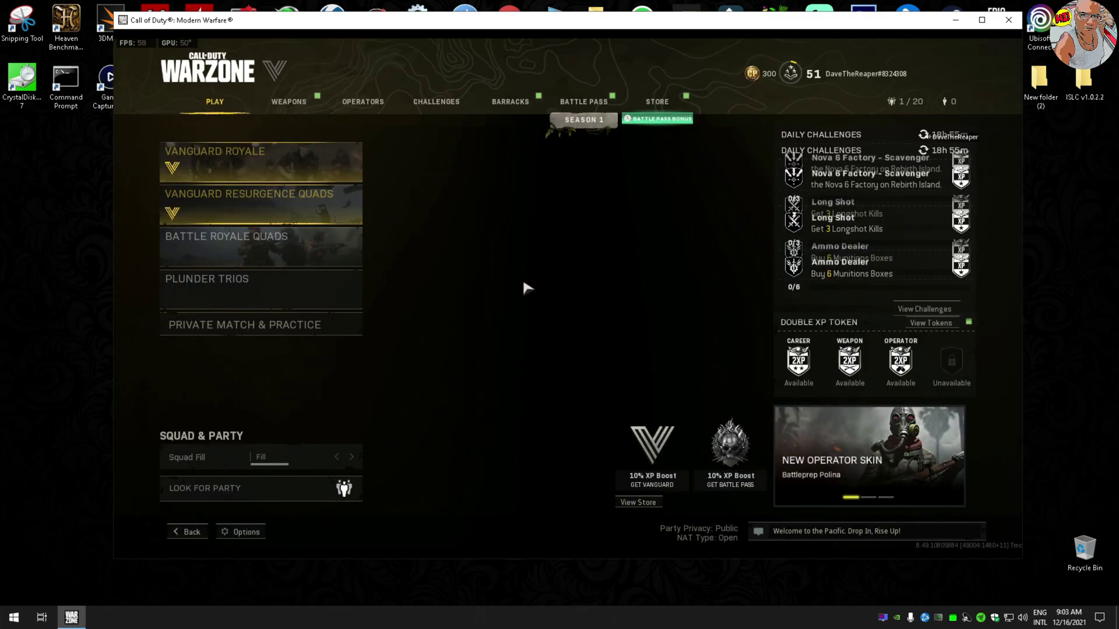
key(Escape)
mouse_move(864, 332)
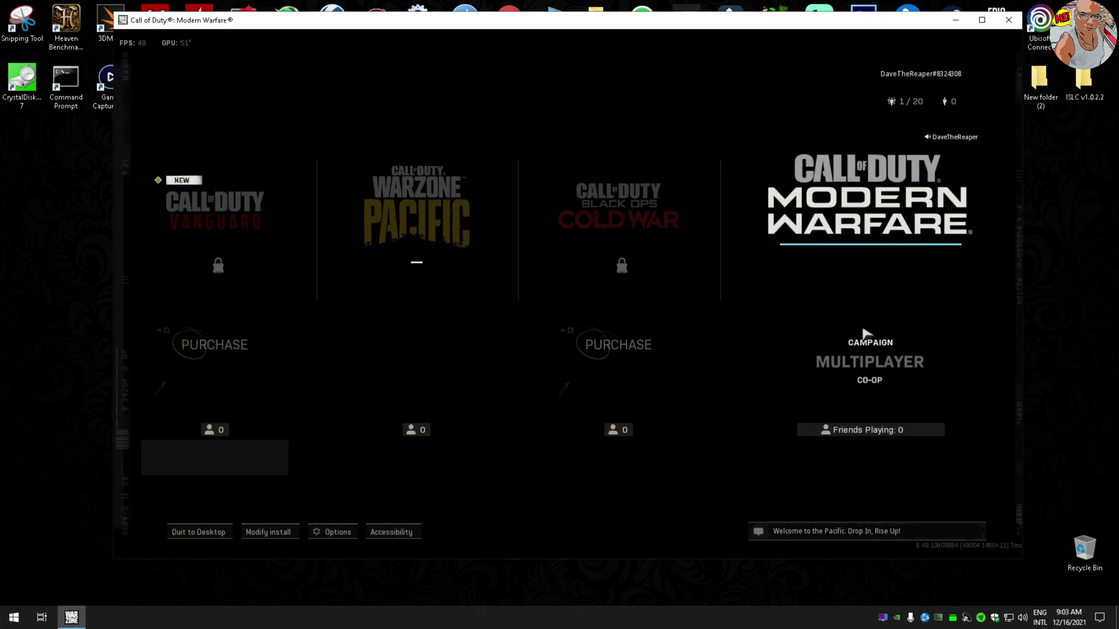
click(884, 372)
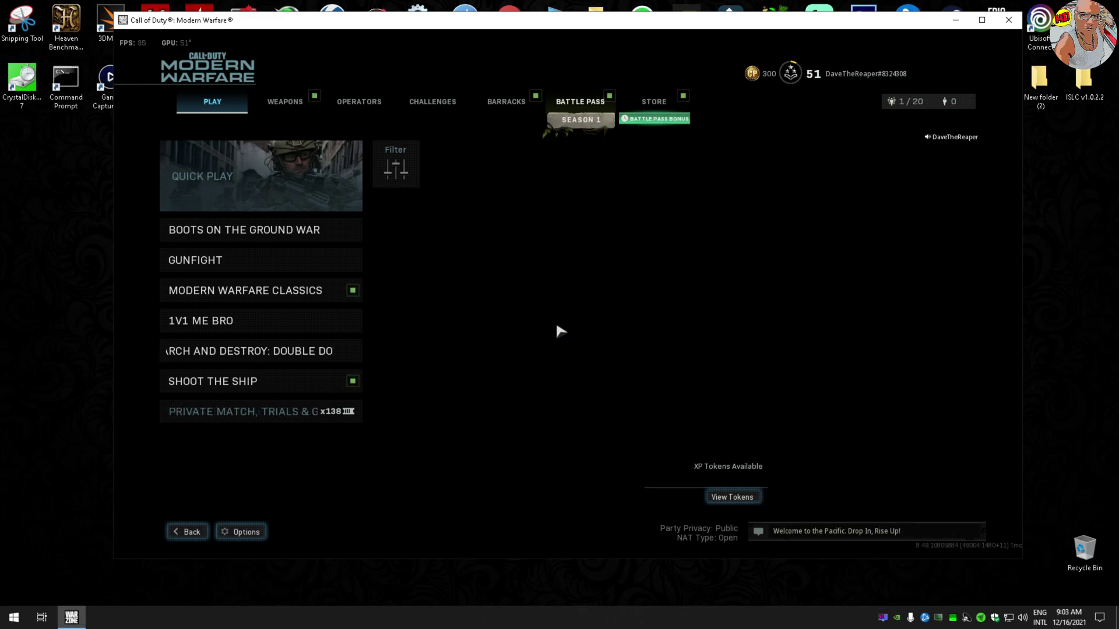
key(Escape)
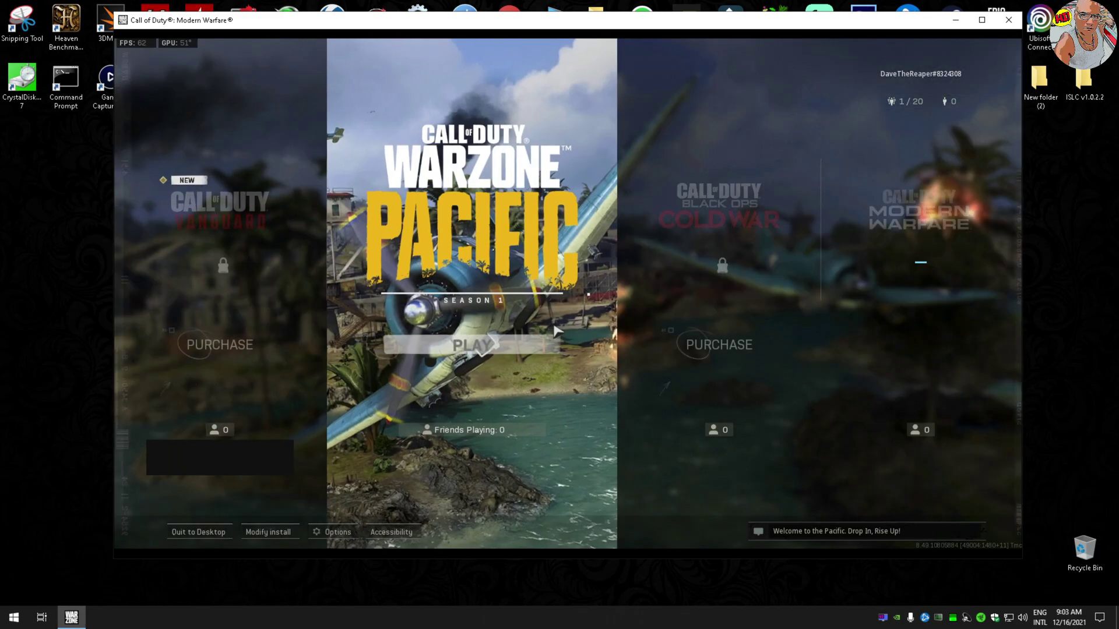
key(Escape)
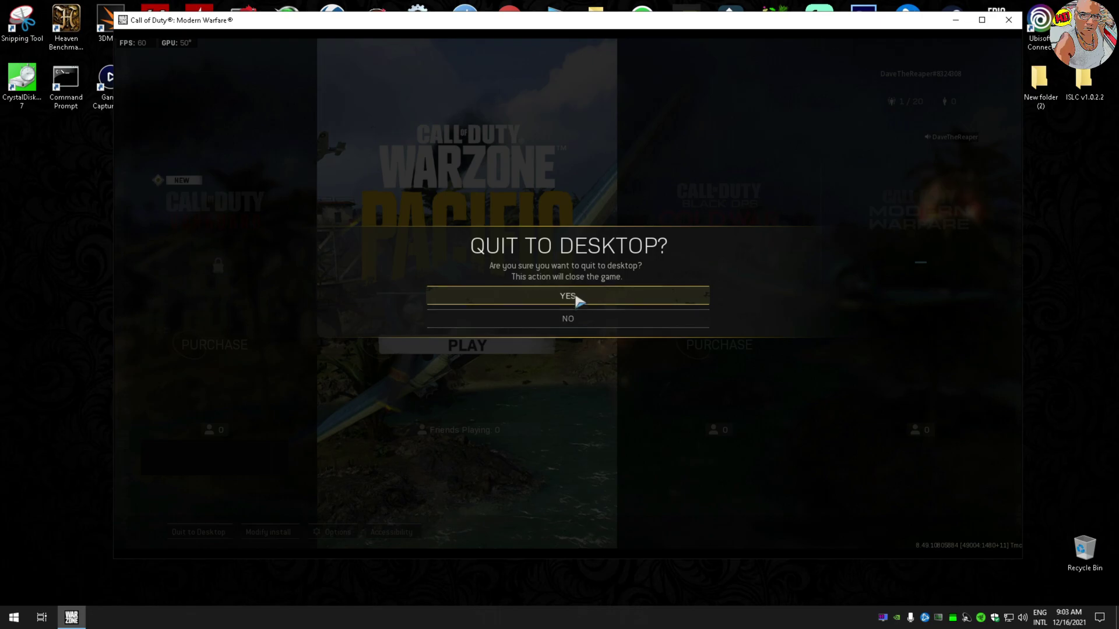
click(557, 318)
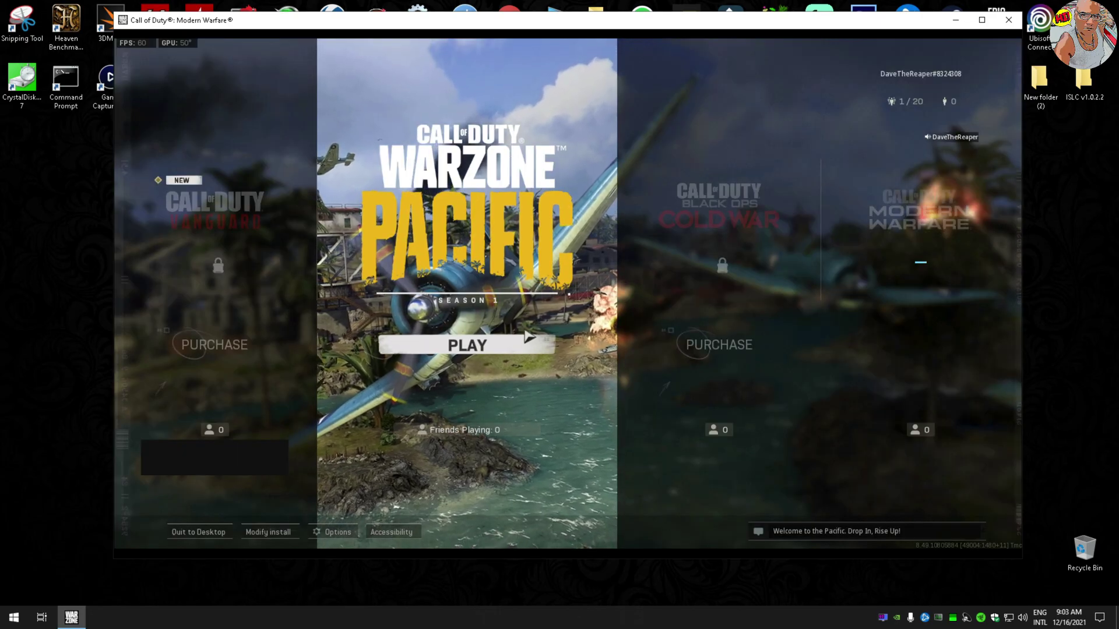